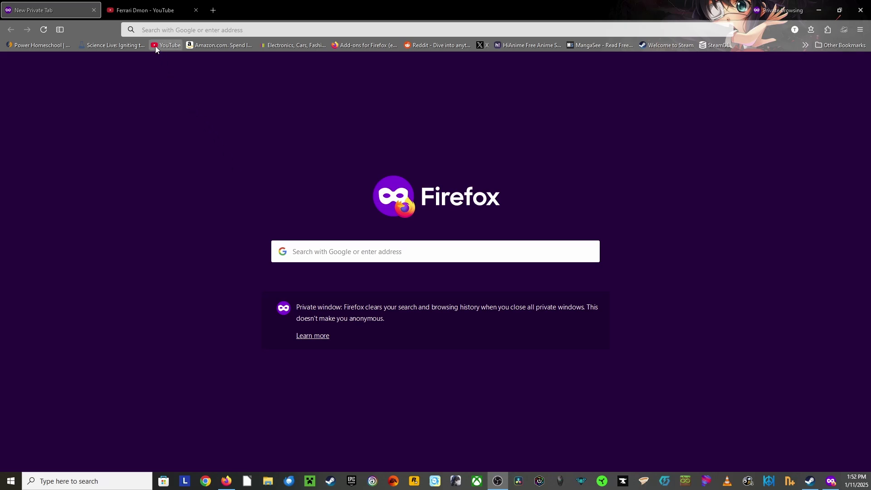
# Switch to the YouTube gaming channel tab.
pyautogui.click(144, 10)
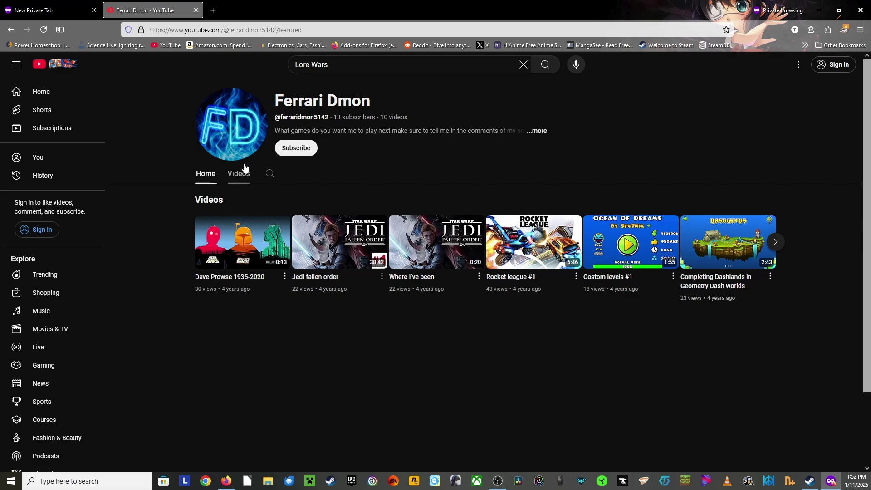
# Close the YouTube tab and load reddit.com from the 'redd' address suggestions.
pyautogui.click(196, 10)
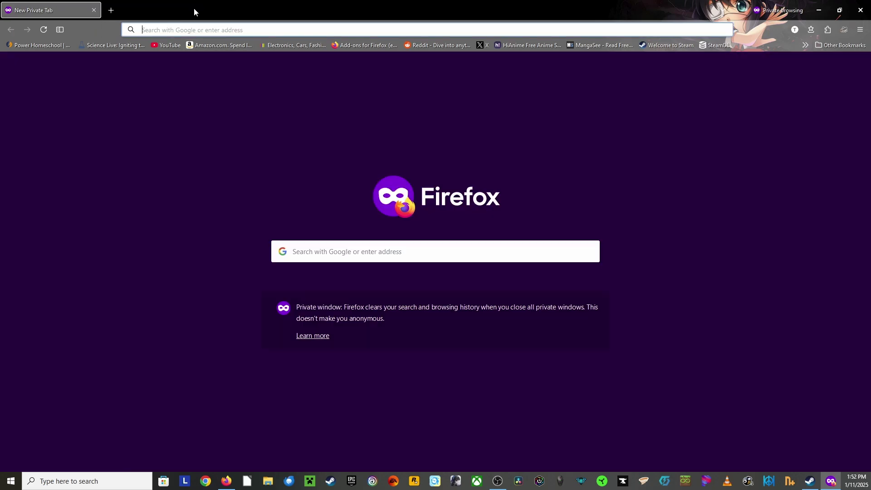
pyautogui.click(191, 30)
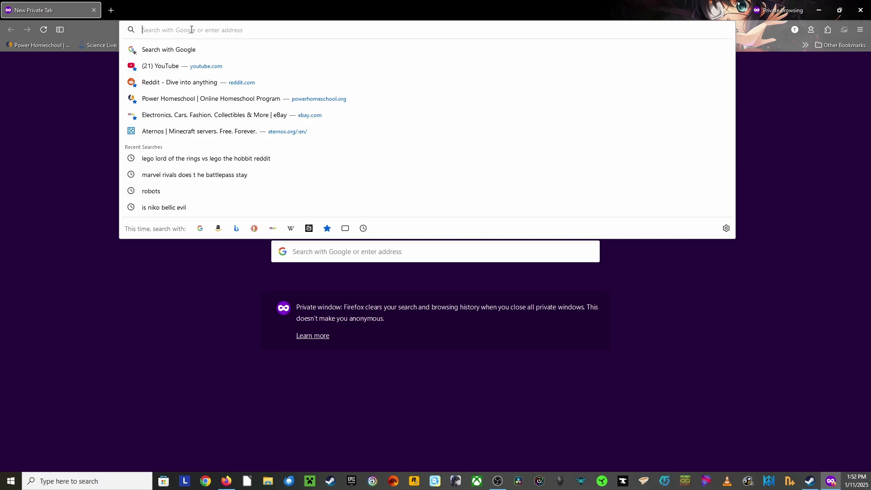
pyautogui.write('redd')
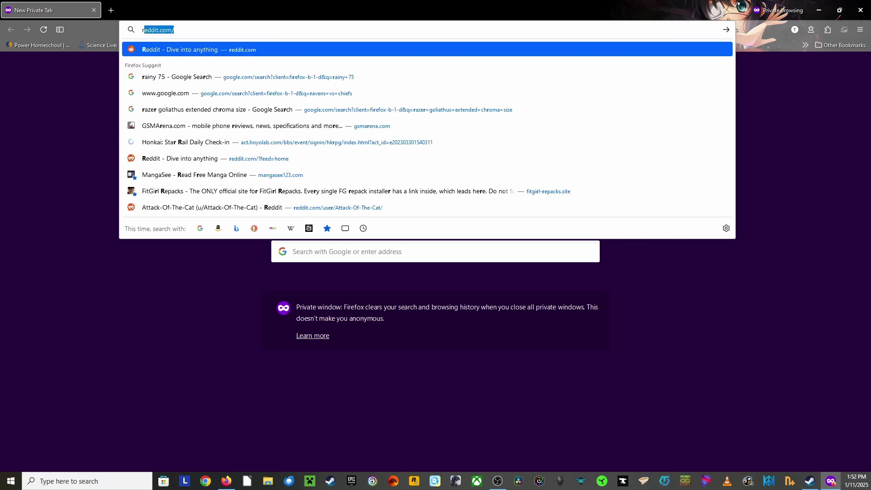
pyautogui.press('BackSpace')
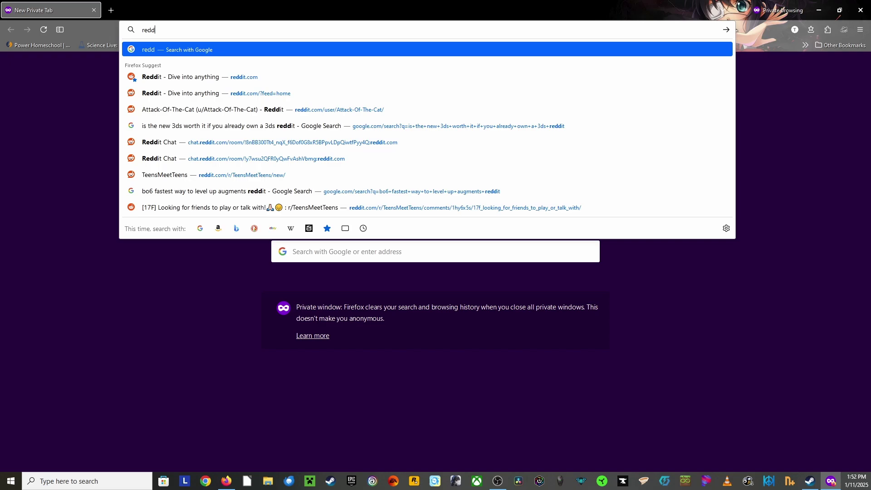
pyautogui.hotkey('alt', 'Tab')
pyautogui.click(268, 31)
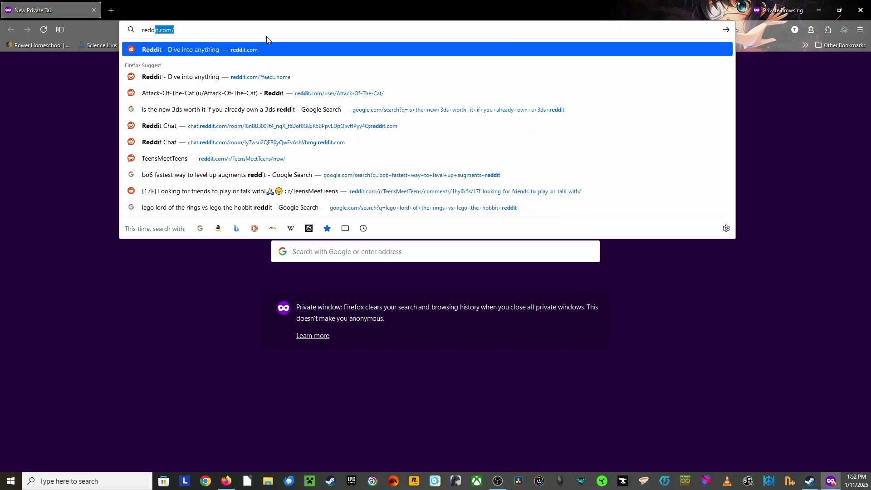
pyautogui.click(219, 75)
# Search Reddit for r/angrybirds, open the community and scroll its sidebar.
pyautogui.click(353, 68)
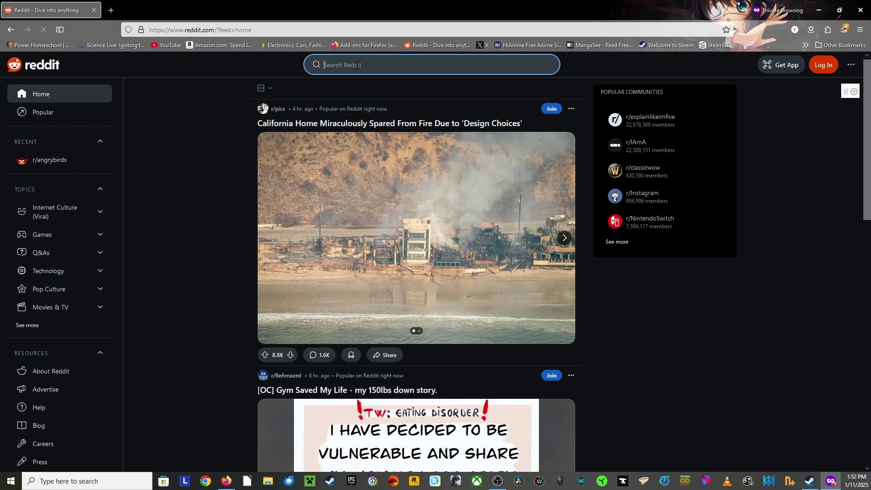
pyautogui.write('r')
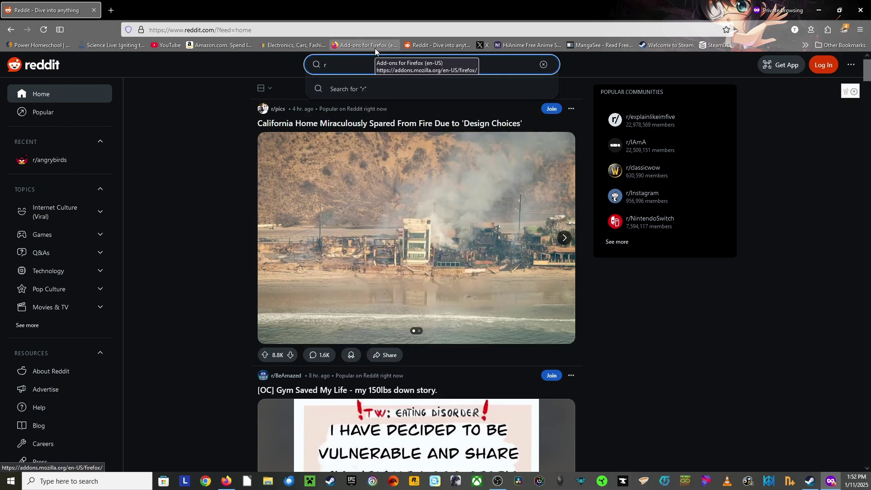
pyautogui.write('/angrybirds')
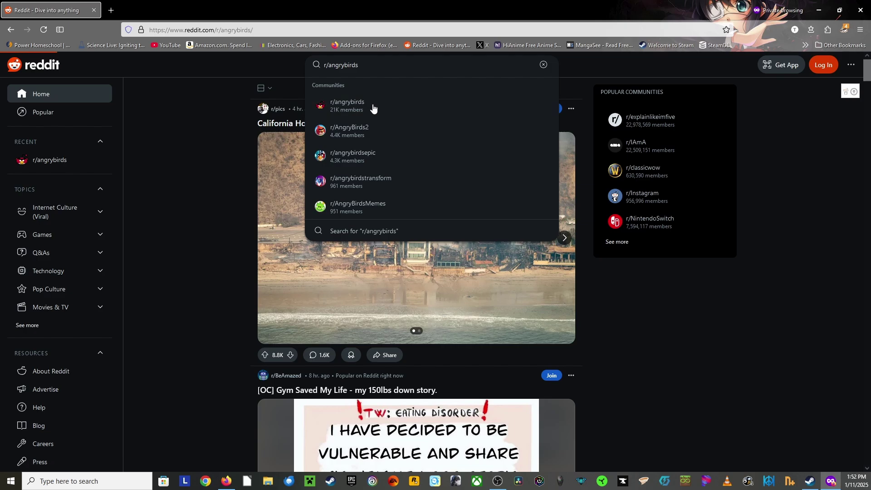
pyautogui.click(377, 106)
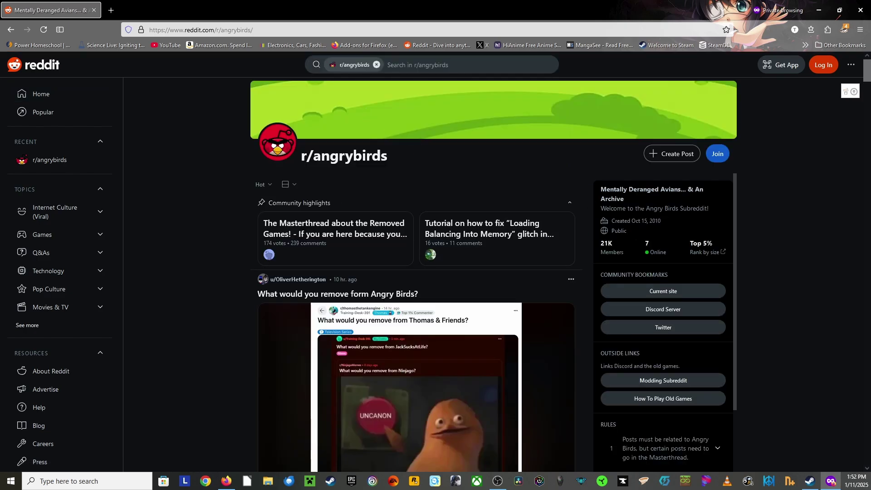
pyautogui.scroll(-4, 650, 236)
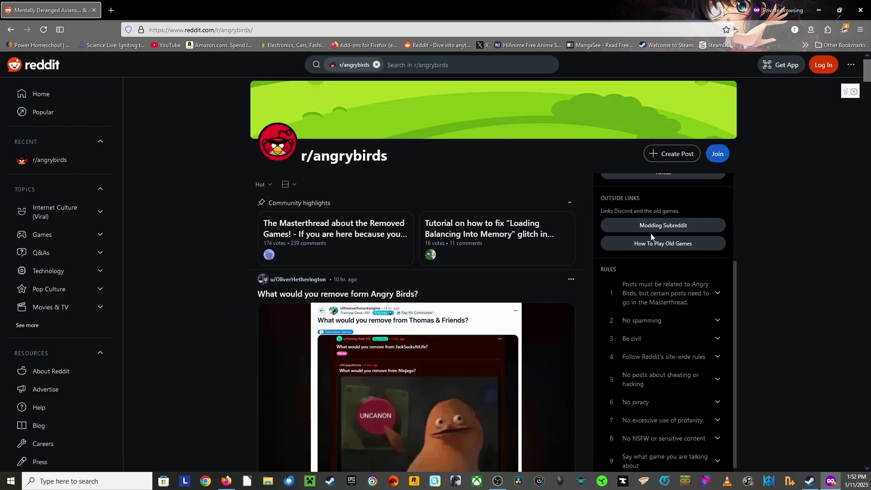
# Follow the 'How To Play Old Games' guide's 'Let's Go' link to the Angry Birds Archive Drive.
pyautogui.click(649, 244)
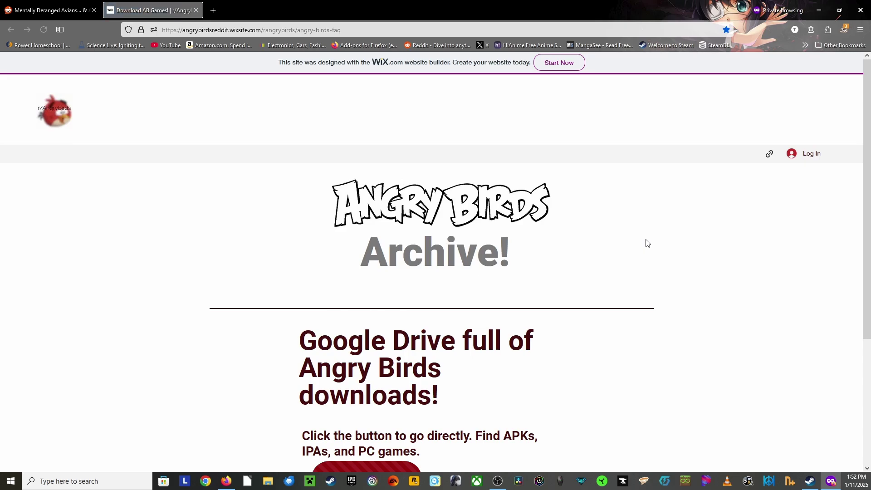
pyautogui.scroll(-2, 475, 234)
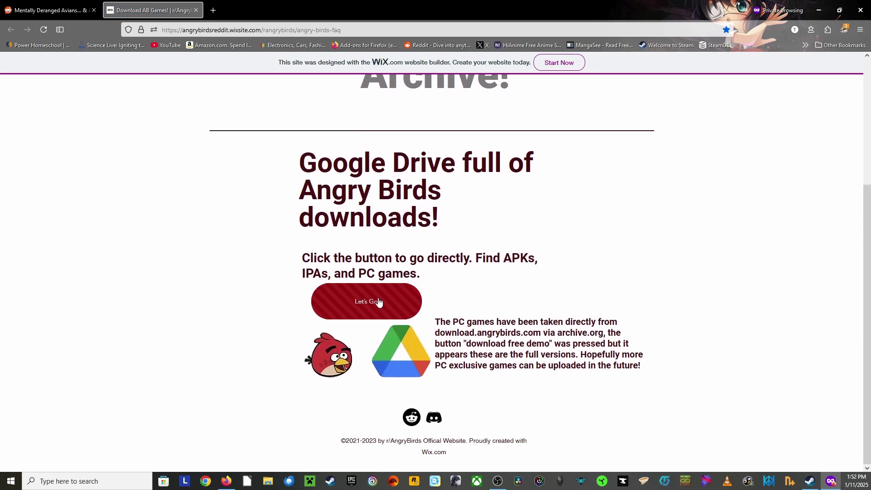
pyautogui.click(354, 301)
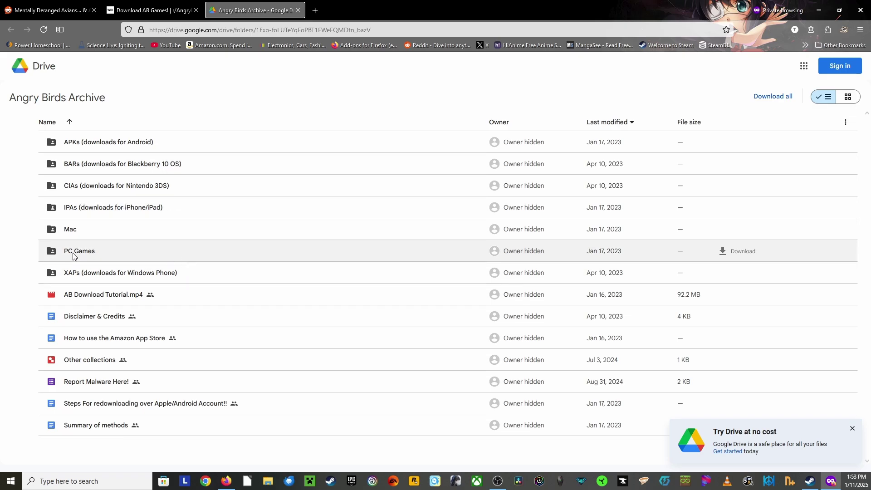
# Navigate the Drive archive into PC Games > Angry Birds Star Wars 2.
pyautogui.doubleClick(136, 168)
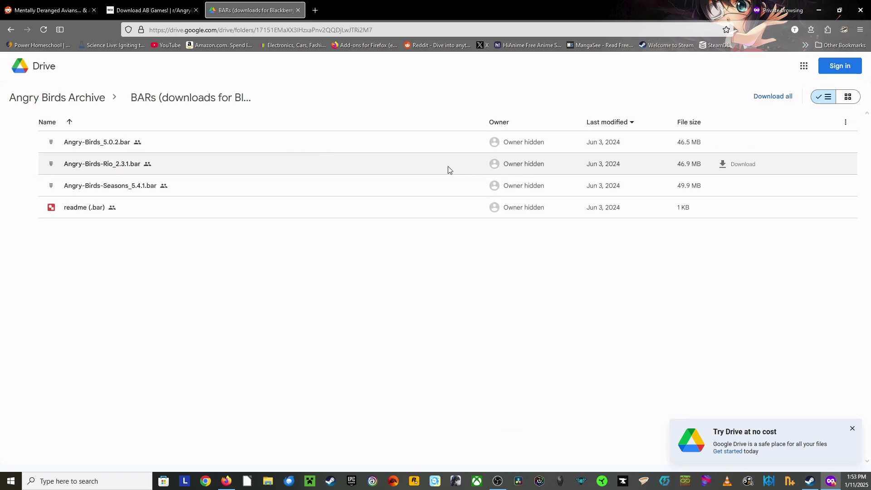
pyautogui.click(11, 29)
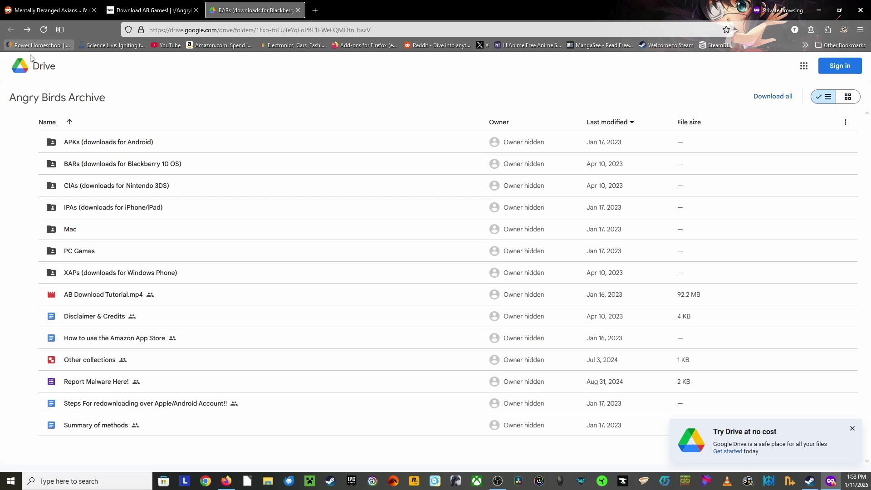
pyautogui.doubleClick(132, 251)
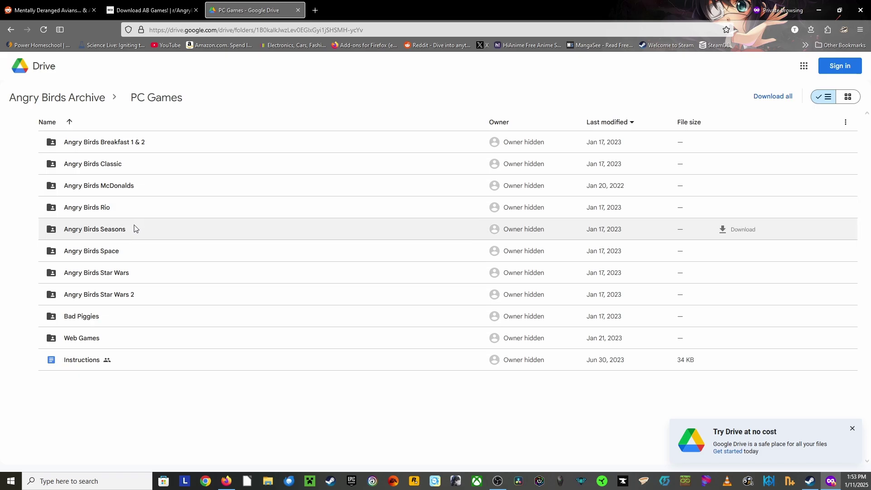
pyautogui.doubleClick(150, 288)
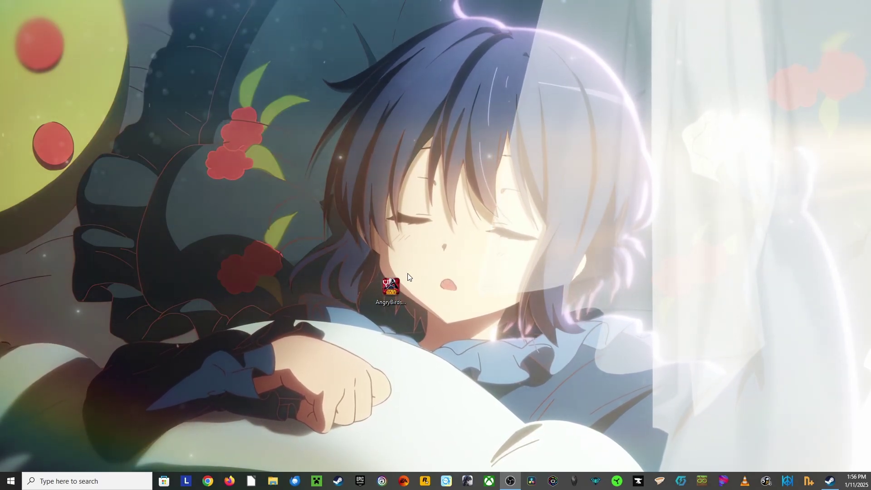
# Run the Star Wars II installer from the desktop and centre the Setup Wizard window.
pyautogui.click(393, 287)
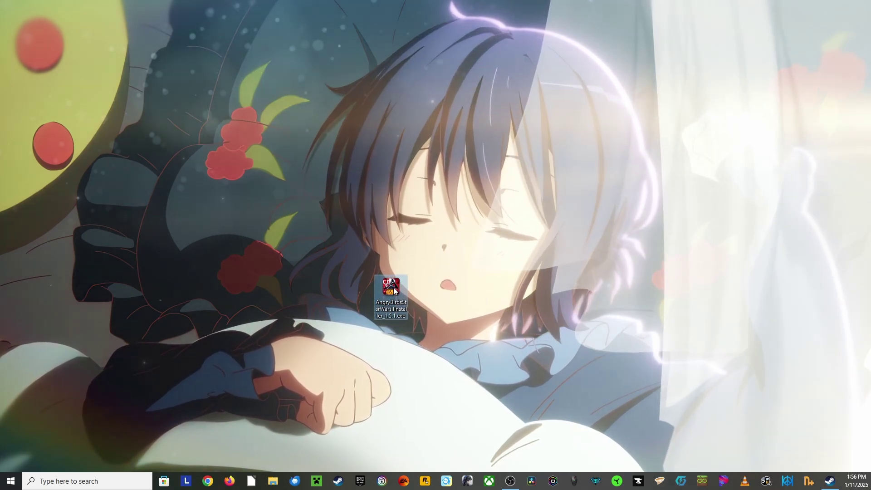
pyautogui.doubleClick(393, 287)
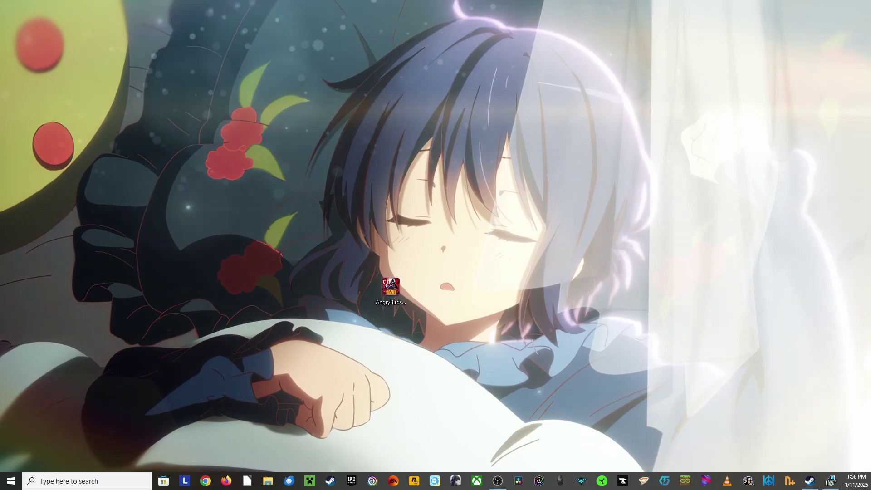
pyautogui.moveTo(0, 94); pyautogui.dragTo(420, 139)
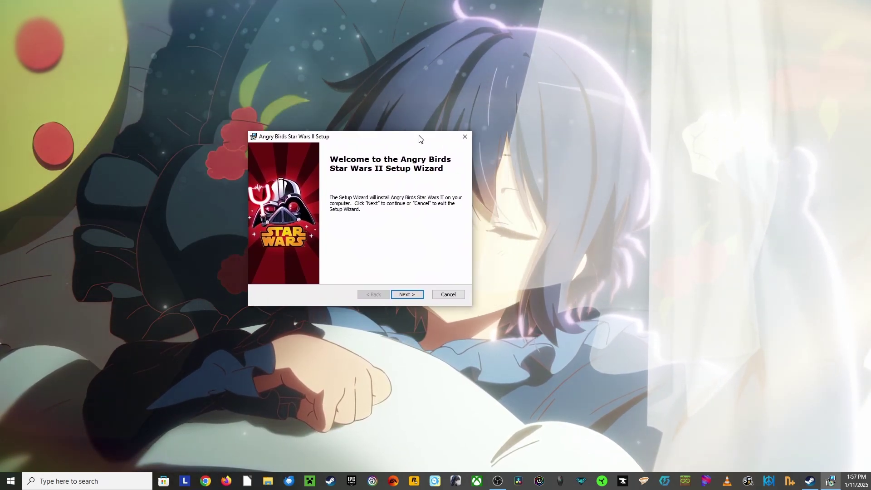
# Accept the licence terms, keep the default install folder and install the game.
pyautogui.click(406, 294)
pyautogui.click(284, 261)
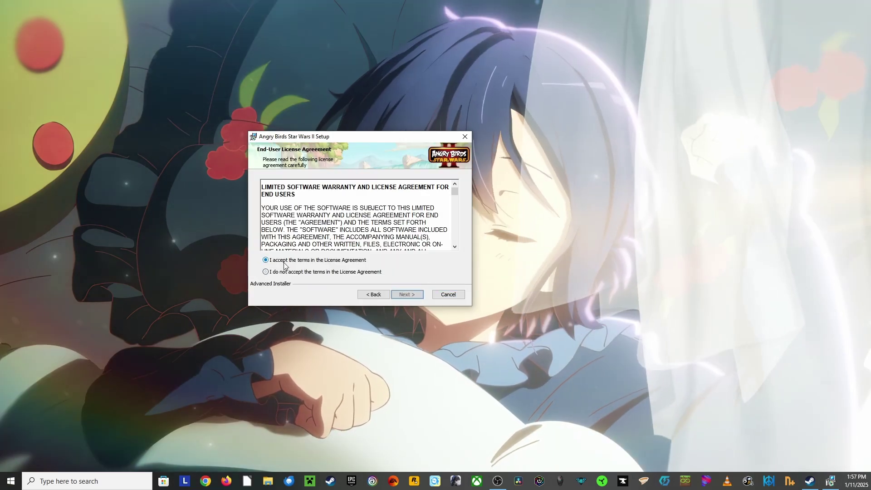
pyautogui.click(406, 294)
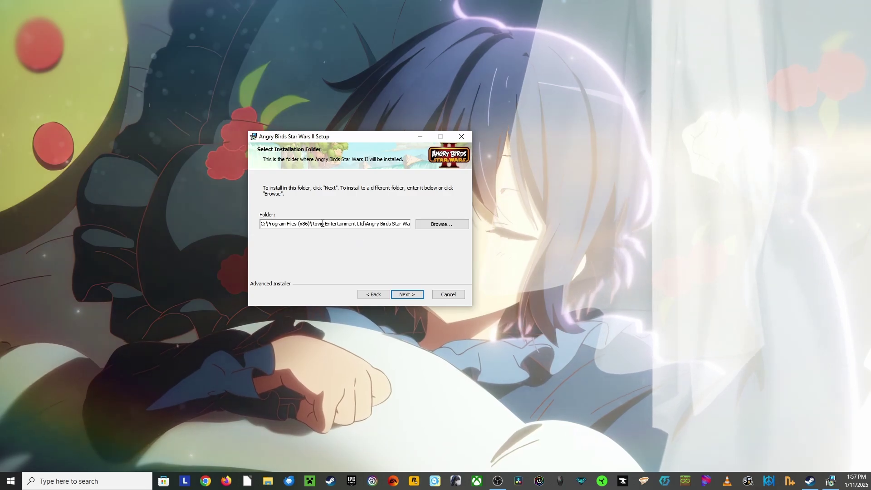
pyautogui.click(406, 293)
pyautogui.click(406, 294)
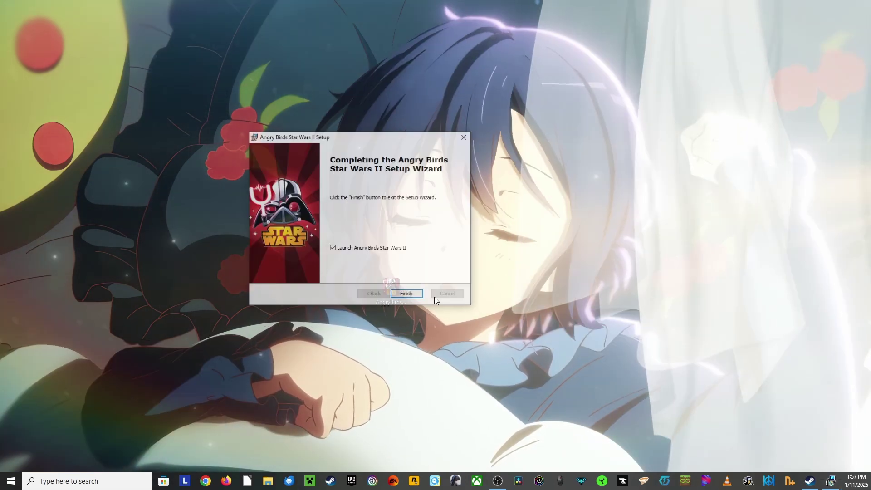
# Finish setup to launch the game, then turn its sound back on in the options panel.
pyautogui.click(407, 295)
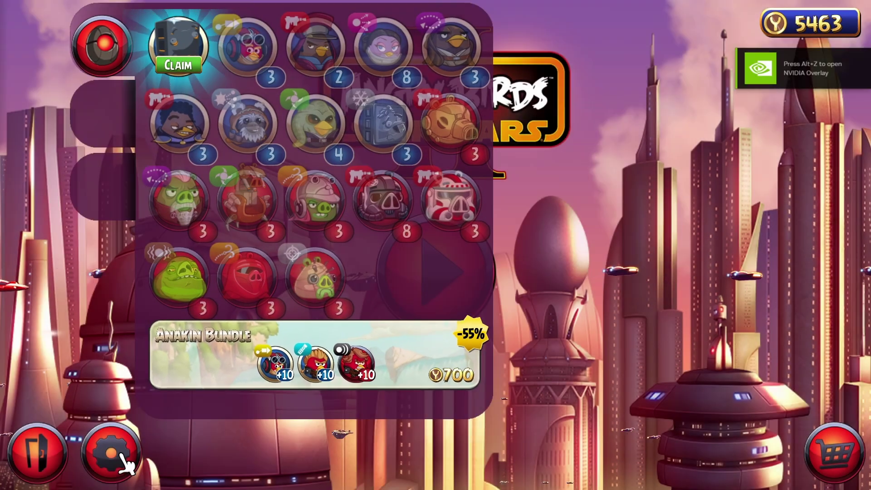
pyautogui.click(113, 454)
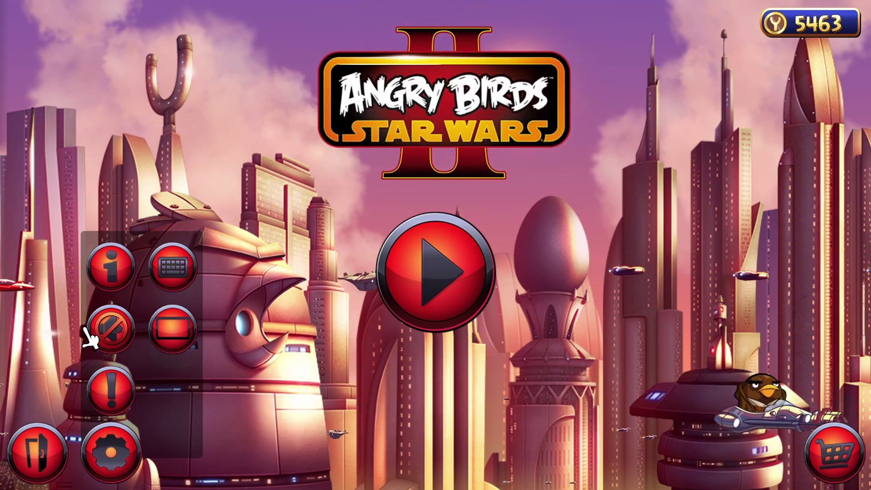
pyautogui.click(108, 329)
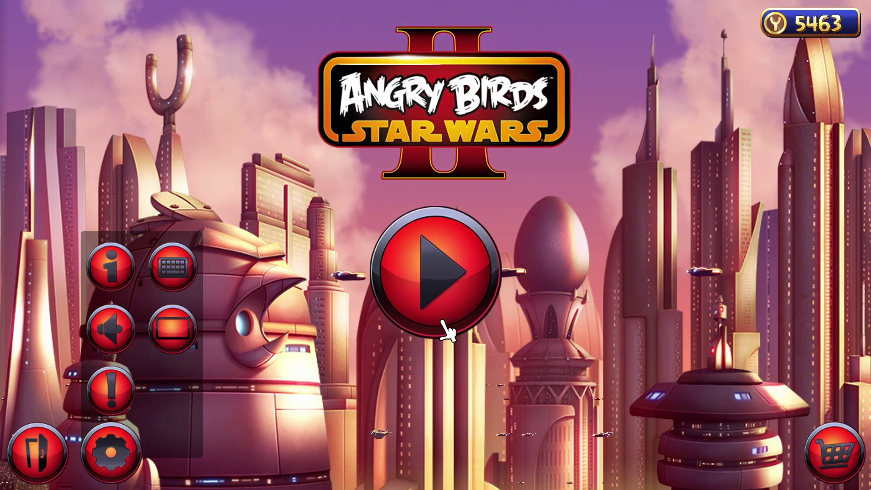
pyautogui.click(111, 455)
# Start the game, pick the Escape to Tatooine chapter and choose Yoda's bird side.
pyautogui.click(433, 283)
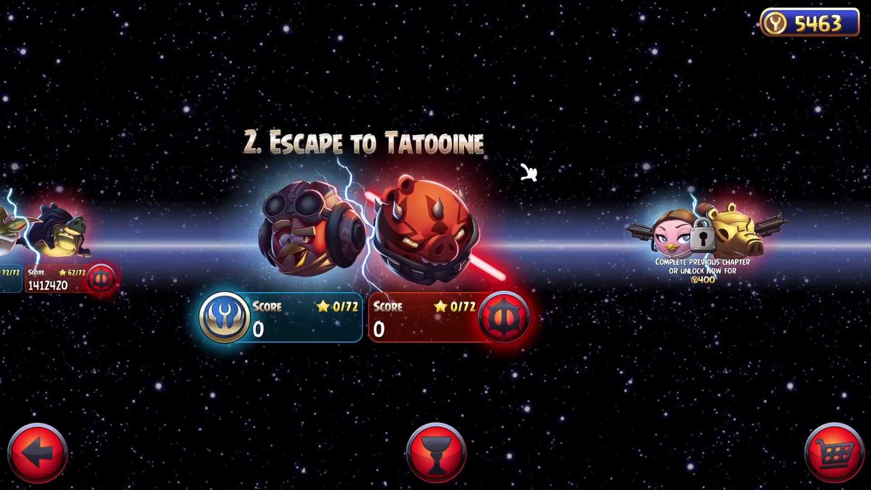
pyautogui.moveTo(289, 182); pyautogui.dragTo(437, 171)
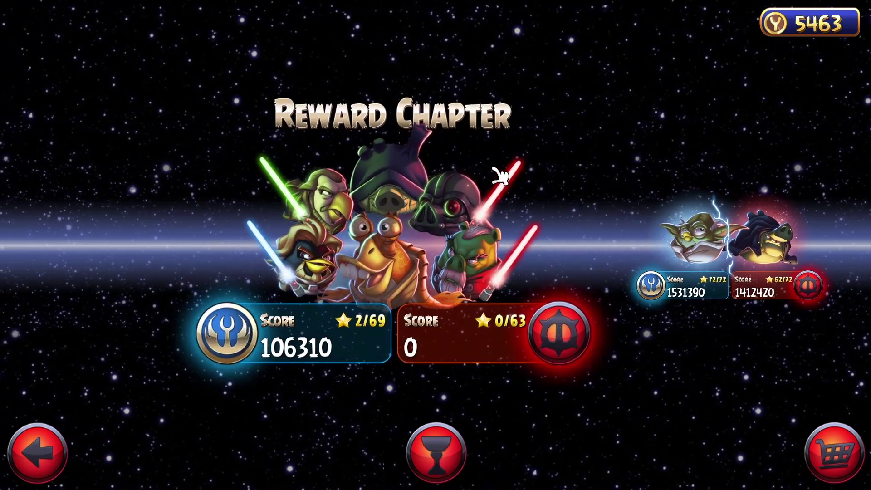
pyautogui.moveTo(501, 176); pyautogui.dragTo(204, 204)
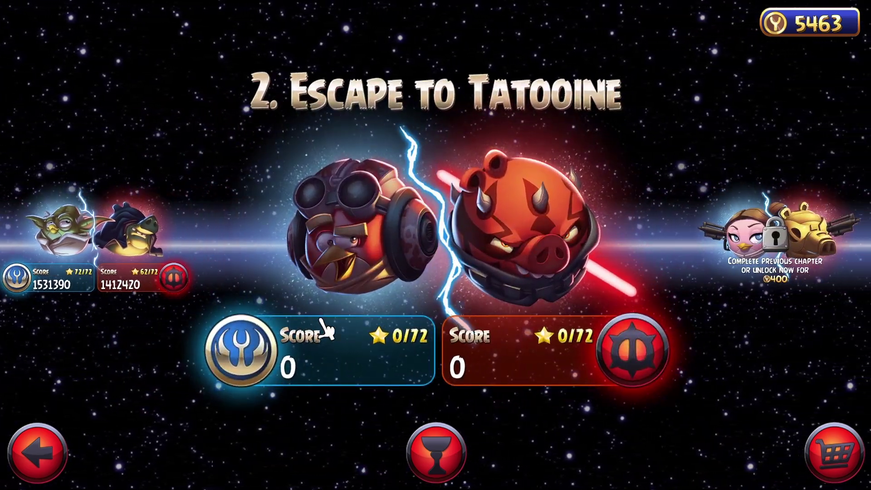
pyautogui.click(327, 331)
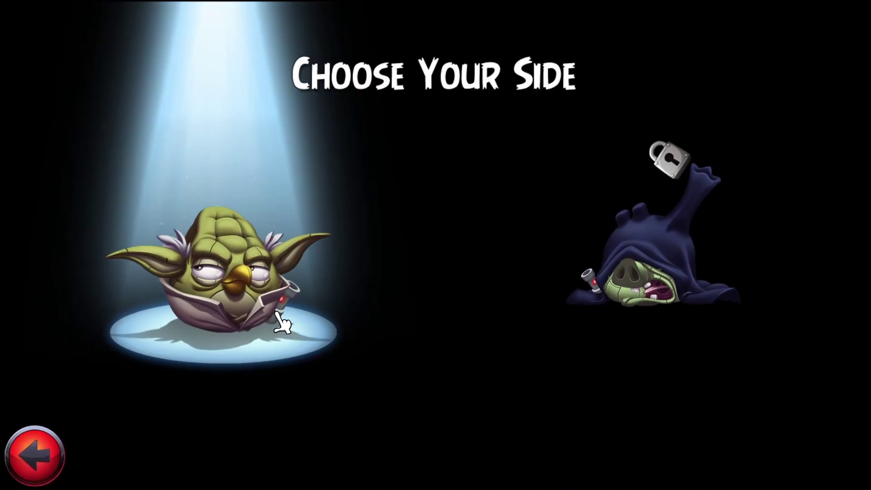
pyautogui.click(233, 372)
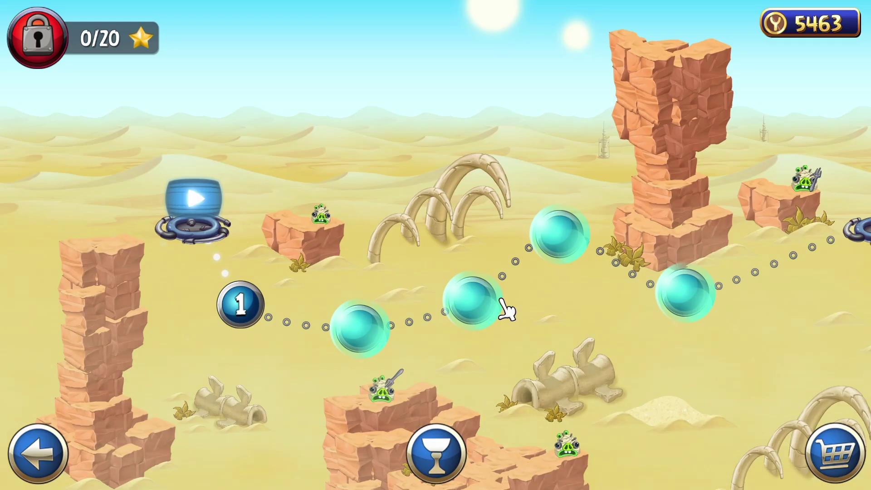
# Start Tatooine level 1, skipping the intro cutscene and Jar Jar popup.
pyautogui.click(239, 304)
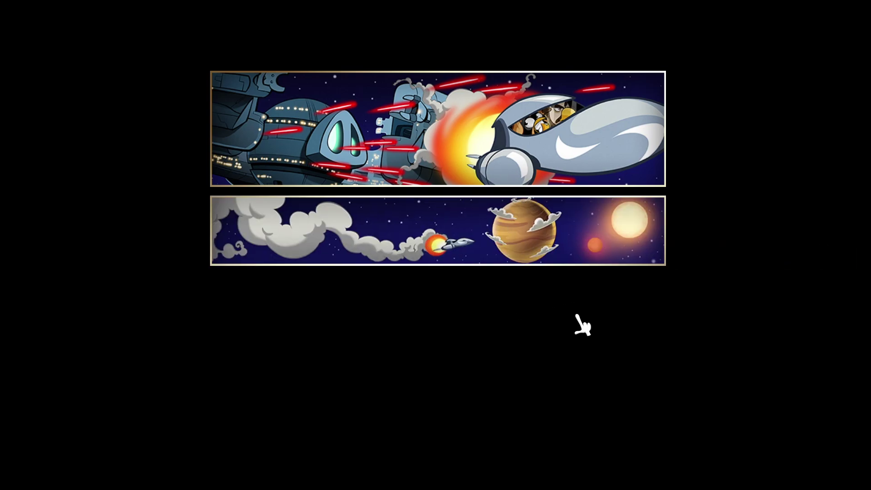
pyautogui.click(846, 462)
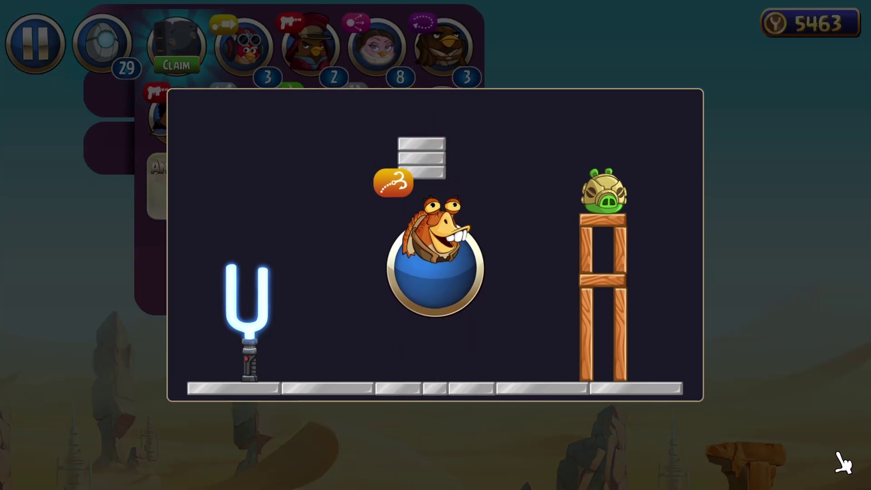
pyautogui.click(730, 428)
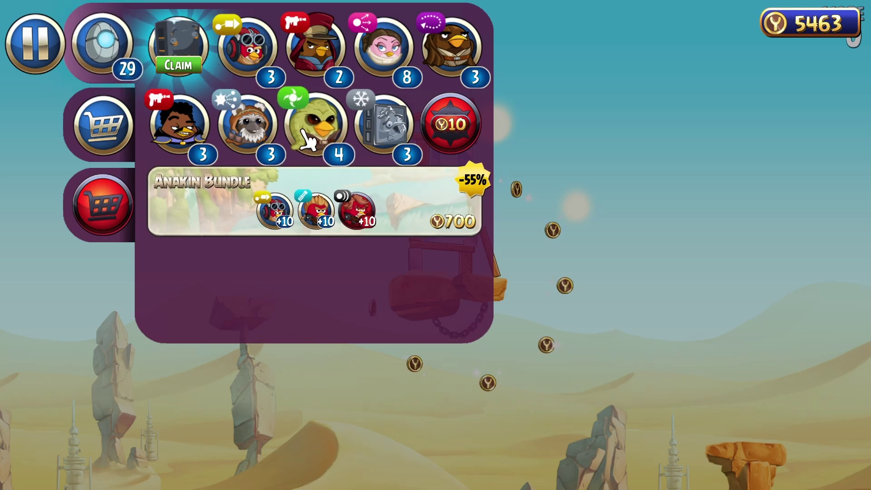
# Claim the carbonite reward, start melting a new block, then fire the first bird at the tower.
pyautogui.click(181, 65)
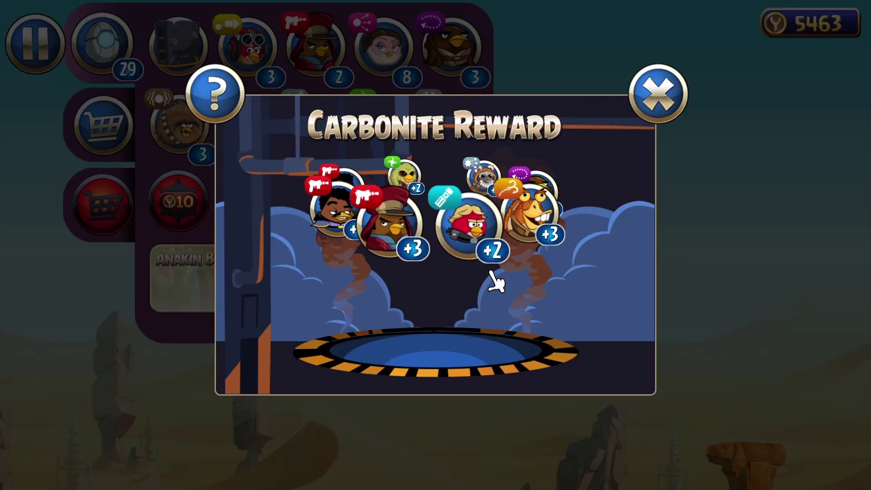
pyautogui.click(491, 288)
pyautogui.click(657, 95)
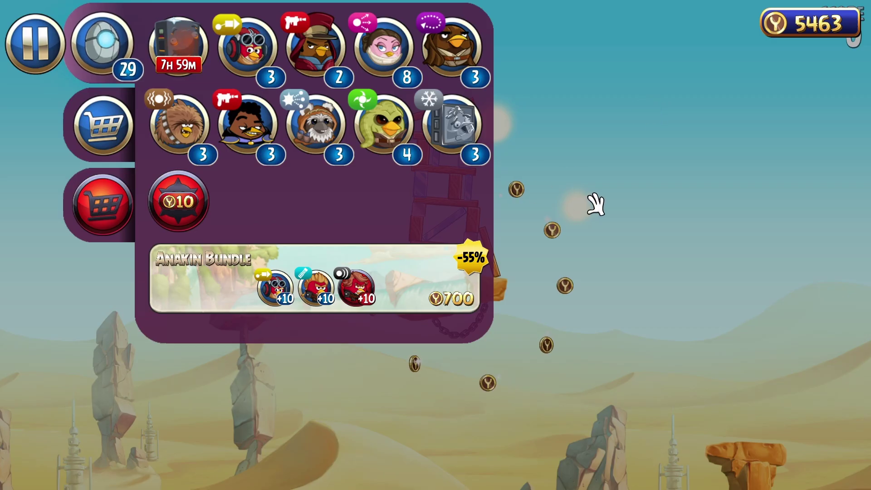
pyautogui.click(593, 200)
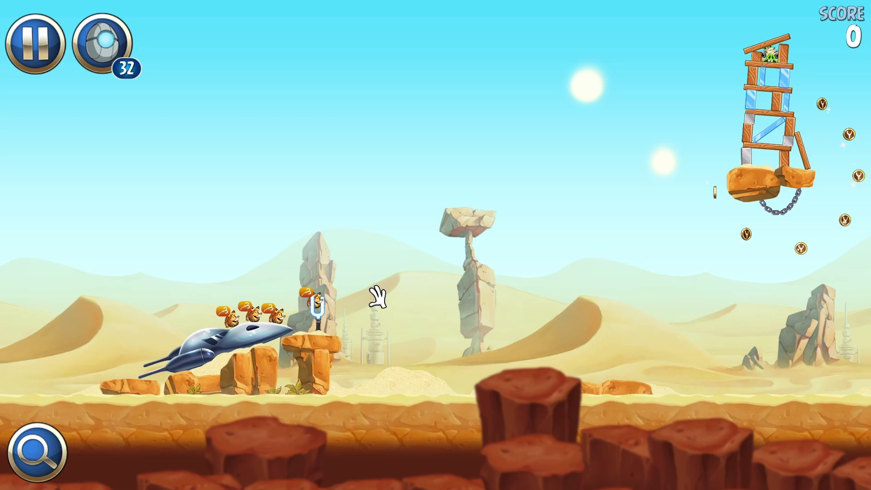
pyautogui.moveTo(314, 303); pyautogui.dragTo(254, 397)
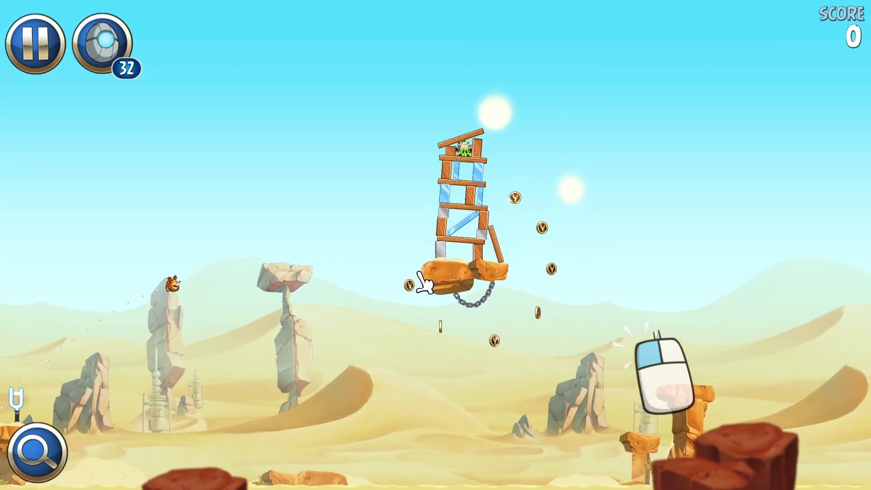
# Swing Jar Jar from the floating rock into the tower, scoring 37850 with two stars, then replay level 1.
pyautogui.click(412, 275)
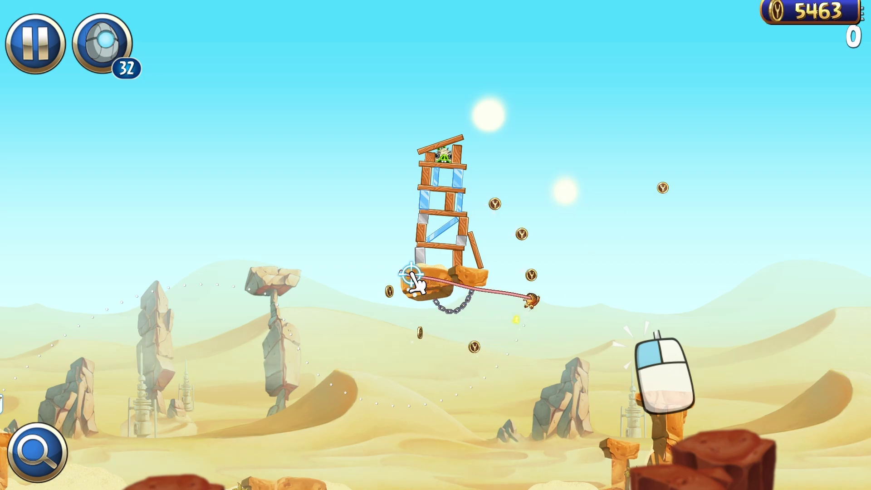
pyautogui.click(414, 282)
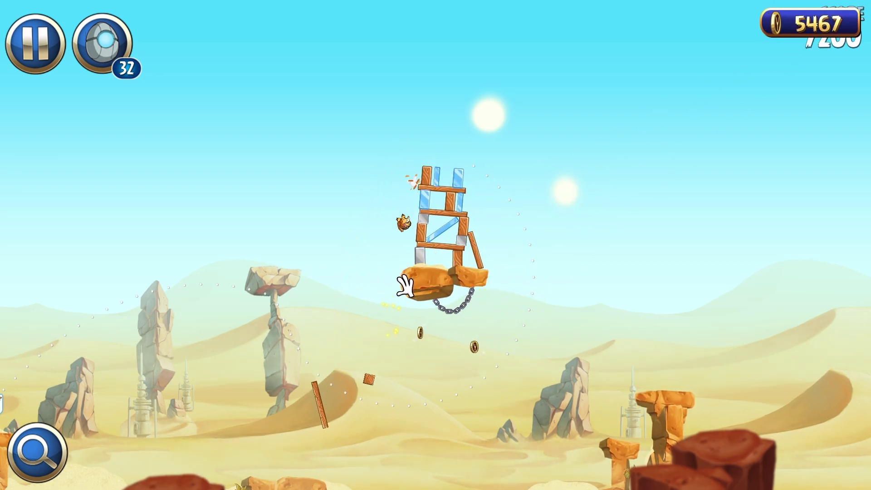
pyautogui.moveTo(201, 239); pyautogui.dragTo(320, 227)
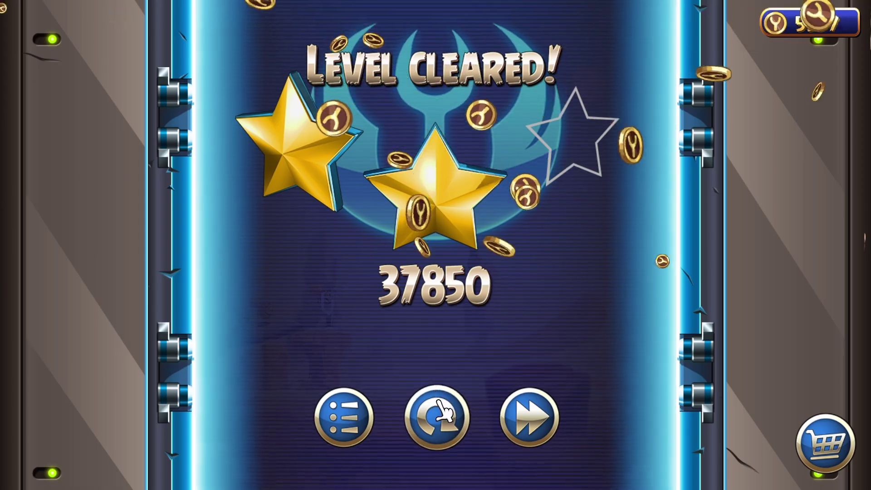
pyautogui.click(438, 403)
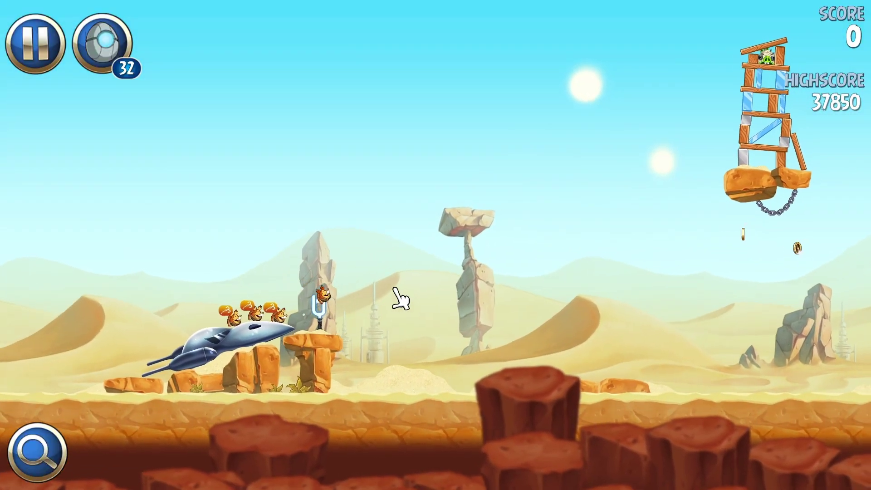
# Launch and tether Jar Jar, restart level 1 once, then relaunch to score 40260 with three stars.
pyautogui.moveTo(323, 296); pyautogui.dragTo(281, 318)
pyautogui.click(431, 285)
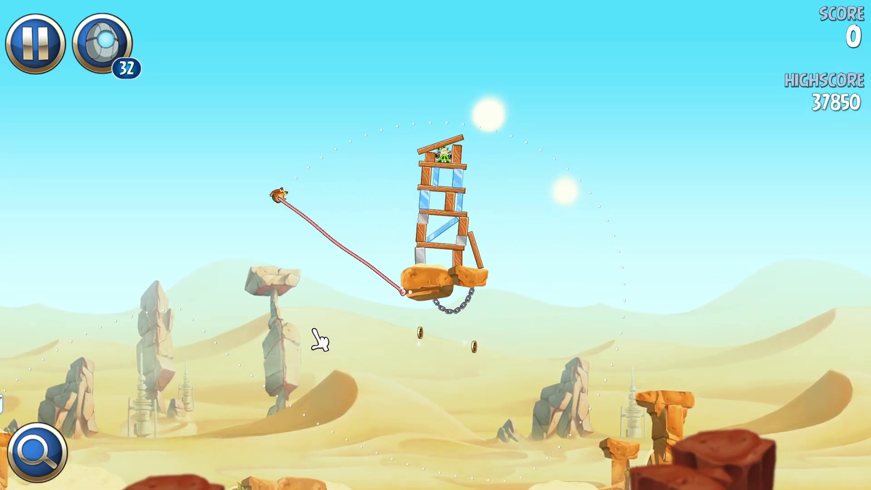
pyautogui.click(233, 318)
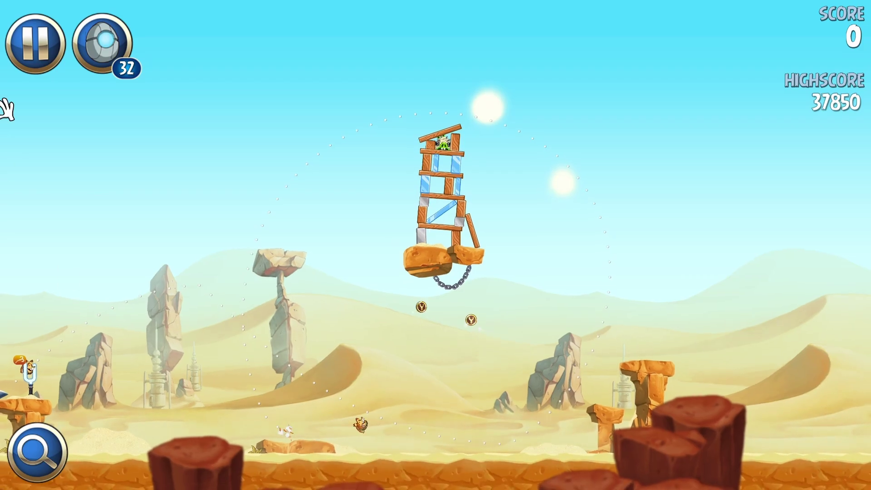
pyautogui.click(36, 43)
pyautogui.click(107, 184)
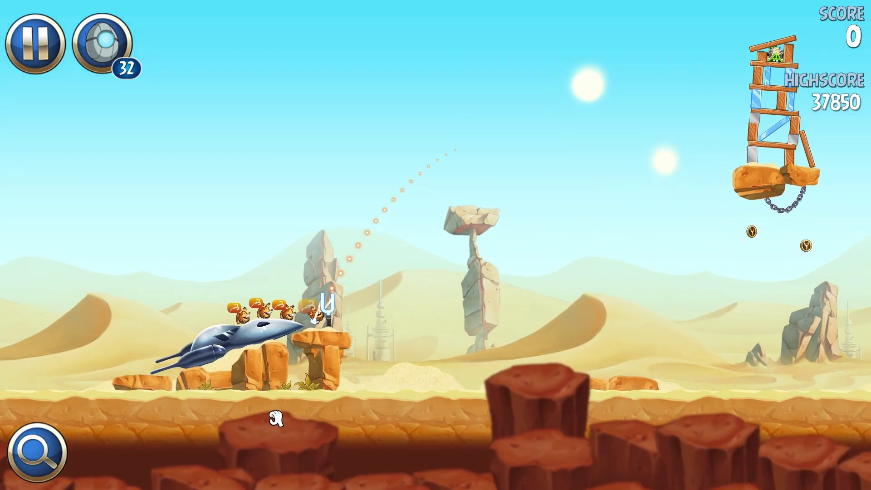
pyautogui.moveTo(194, 448); pyautogui.dragTo(195, 448)
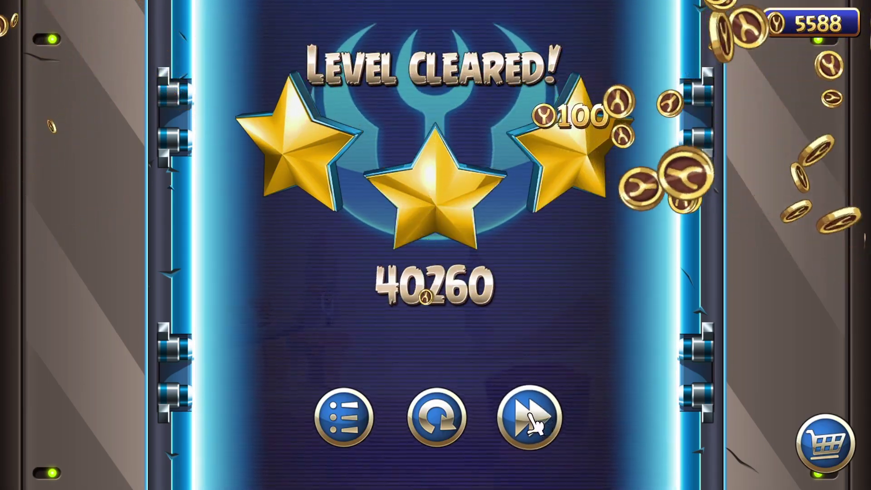
# Move on to Tatooine level 2 and launch a bird, latching its tongue onto the floating rock.
pyautogui.click(531, 421)
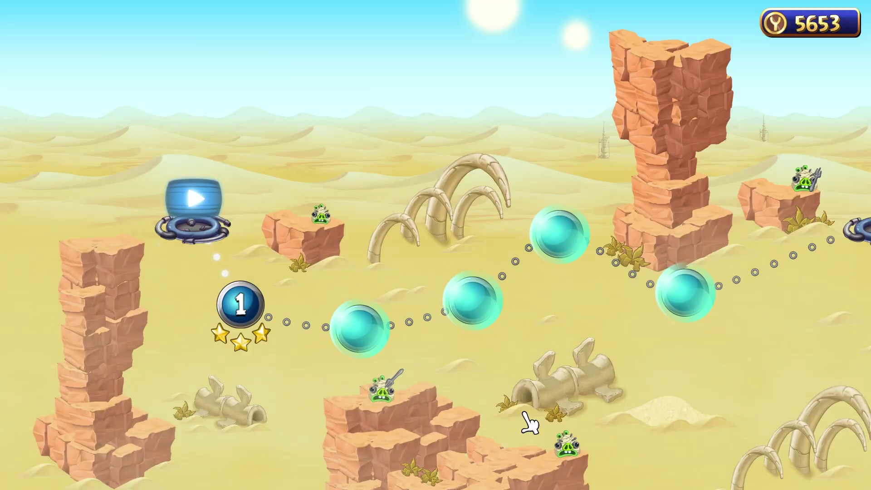
pyautogui.click(385, 330)
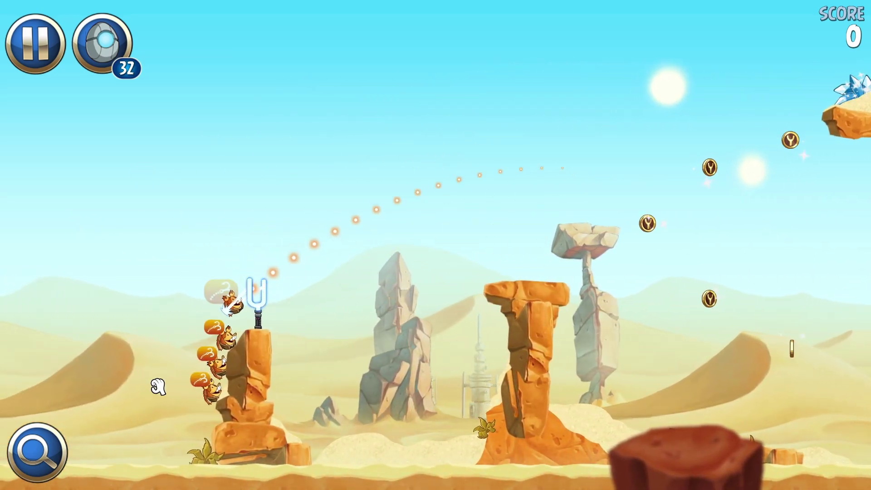
pyautogui.moveTo(157, 386); pyautogui.dragTo(157, 386)
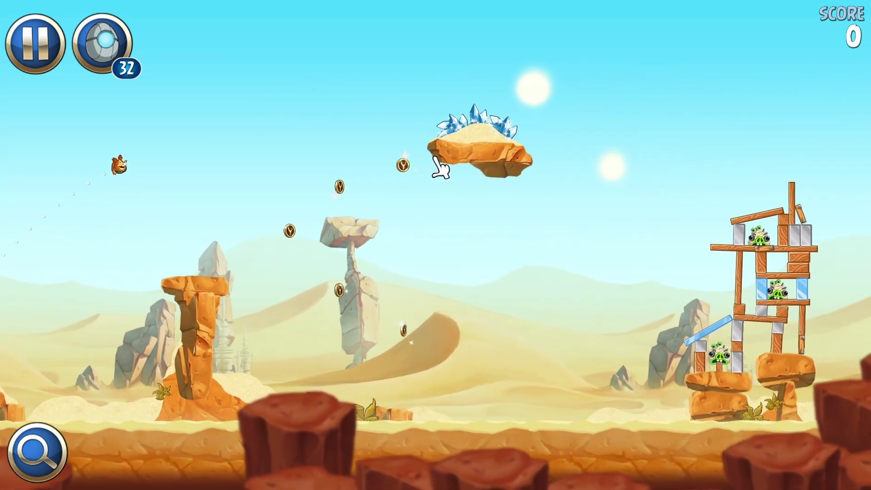
pyautogui.click(379, 166)
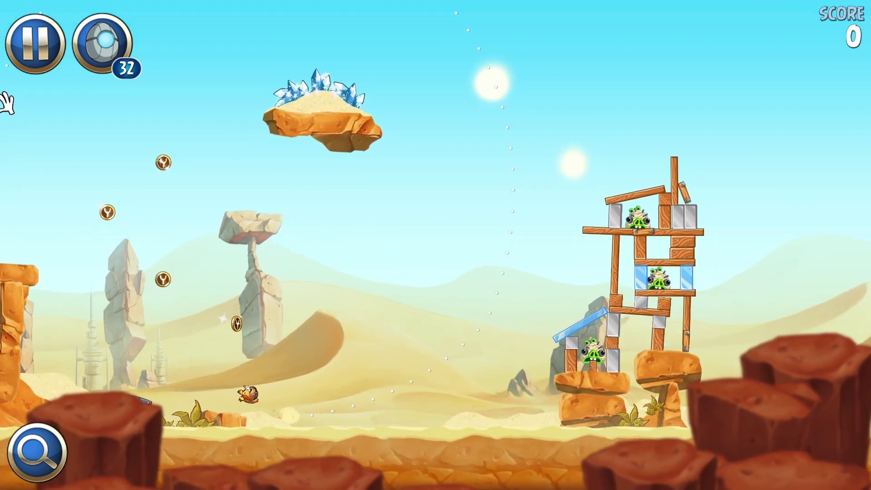
# Restart level 2 from the pause menu and launch Jar Jar toward the pig fortress again.
pyautogui.press('Escape')
pyautogui.click(107, 189)
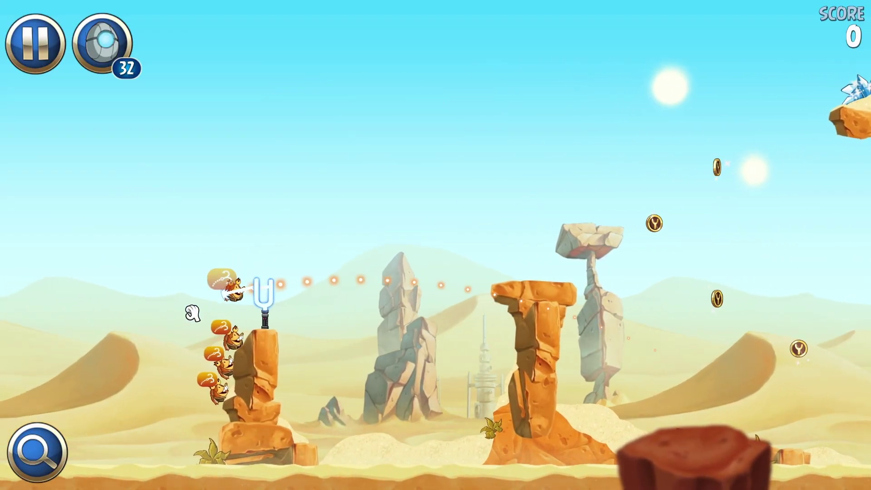
pyautogui.moveTo(193, 313); pyautogui.dragTo(186, 324)
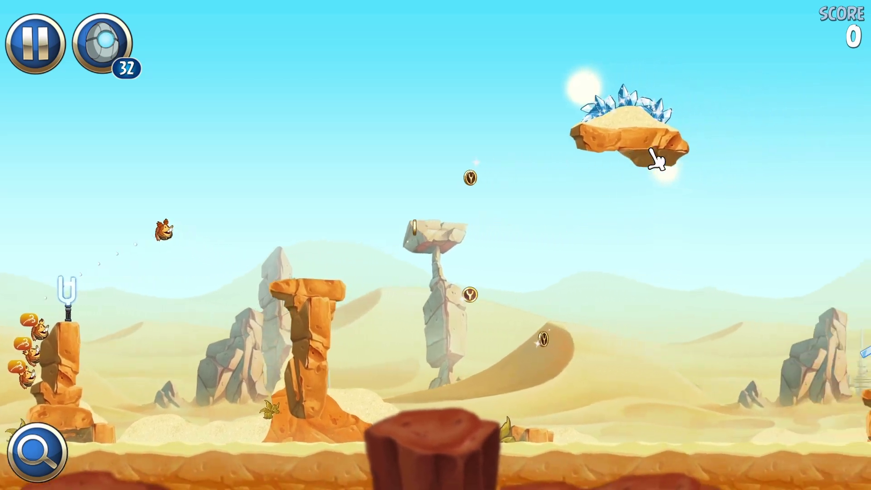